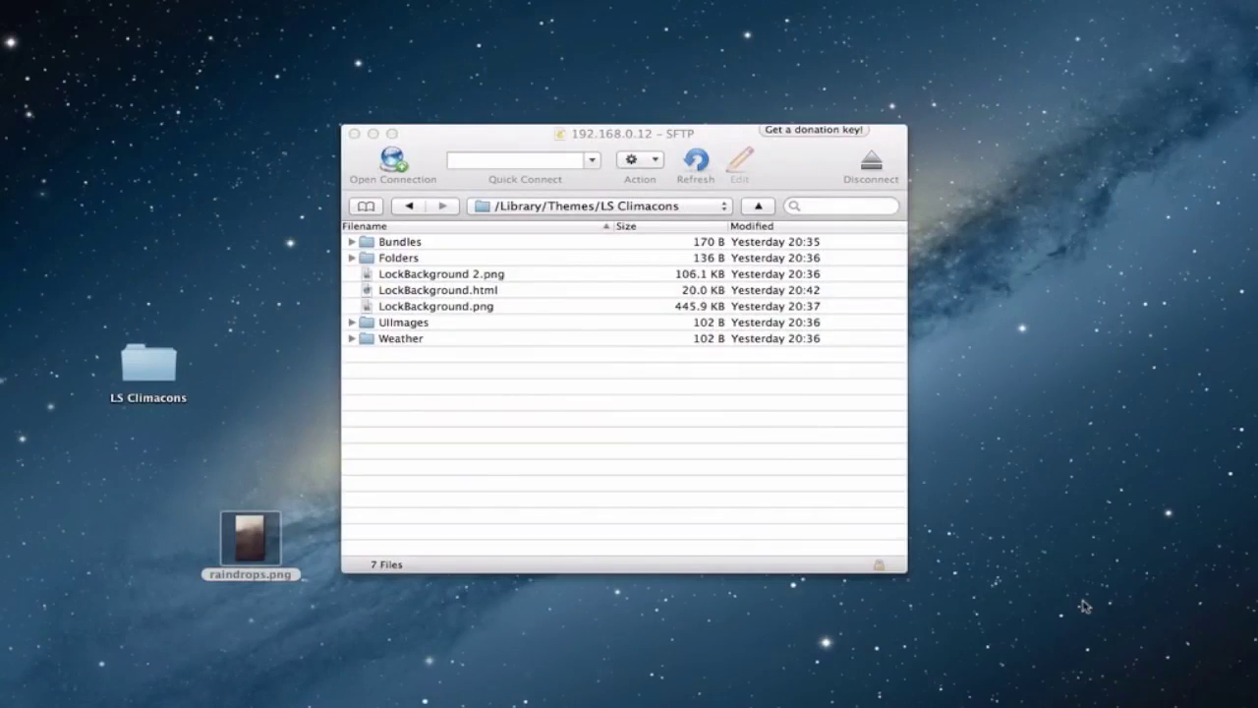
# - Move raindrops.png on the desktop above the LS Climacons folder and bring up its options
pyautogui.click(646, 126)
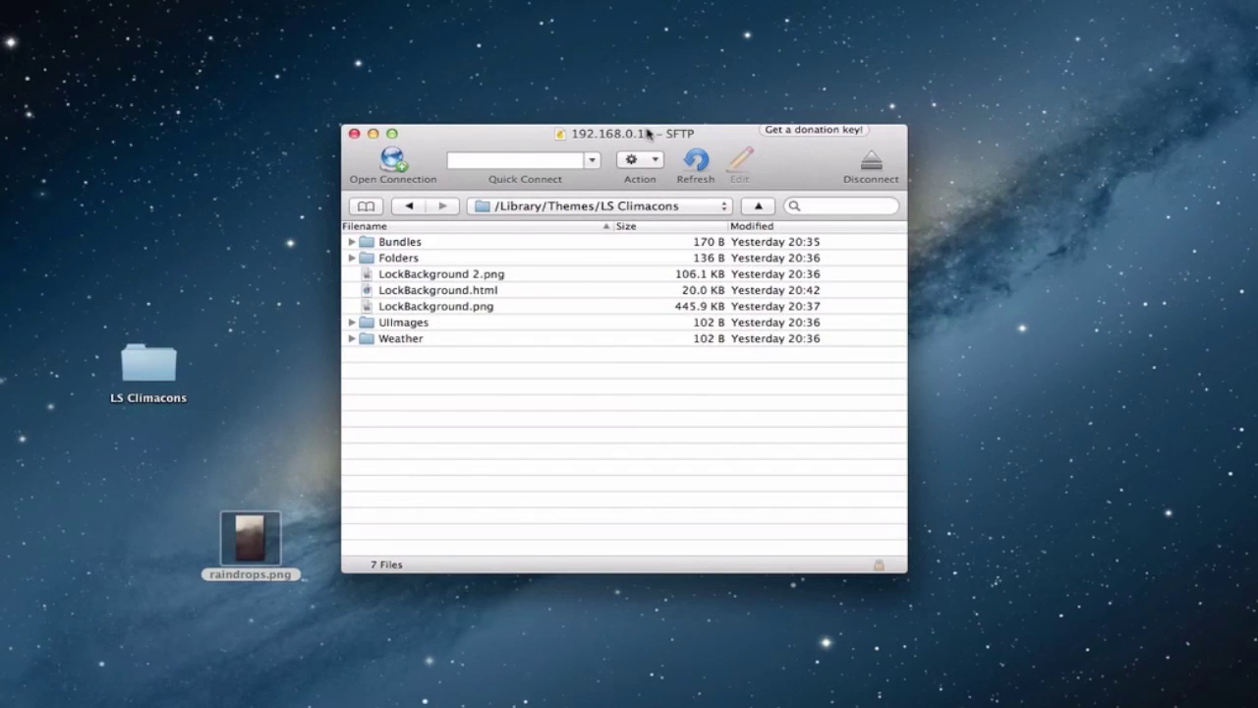
pyautogui.moveTo(660, 139); pyautogui.dragTo(678, 145)
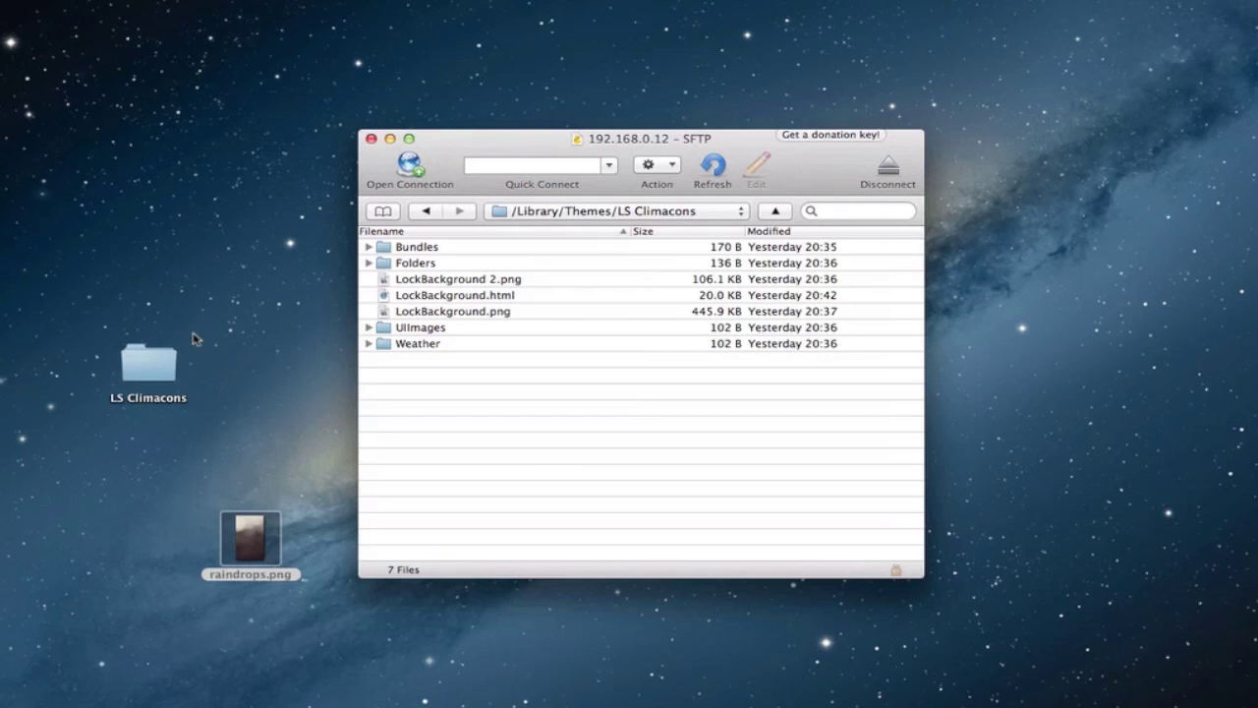
pyautogui.moveTo(248, 552); pyautogui.dragTo(258, 288)
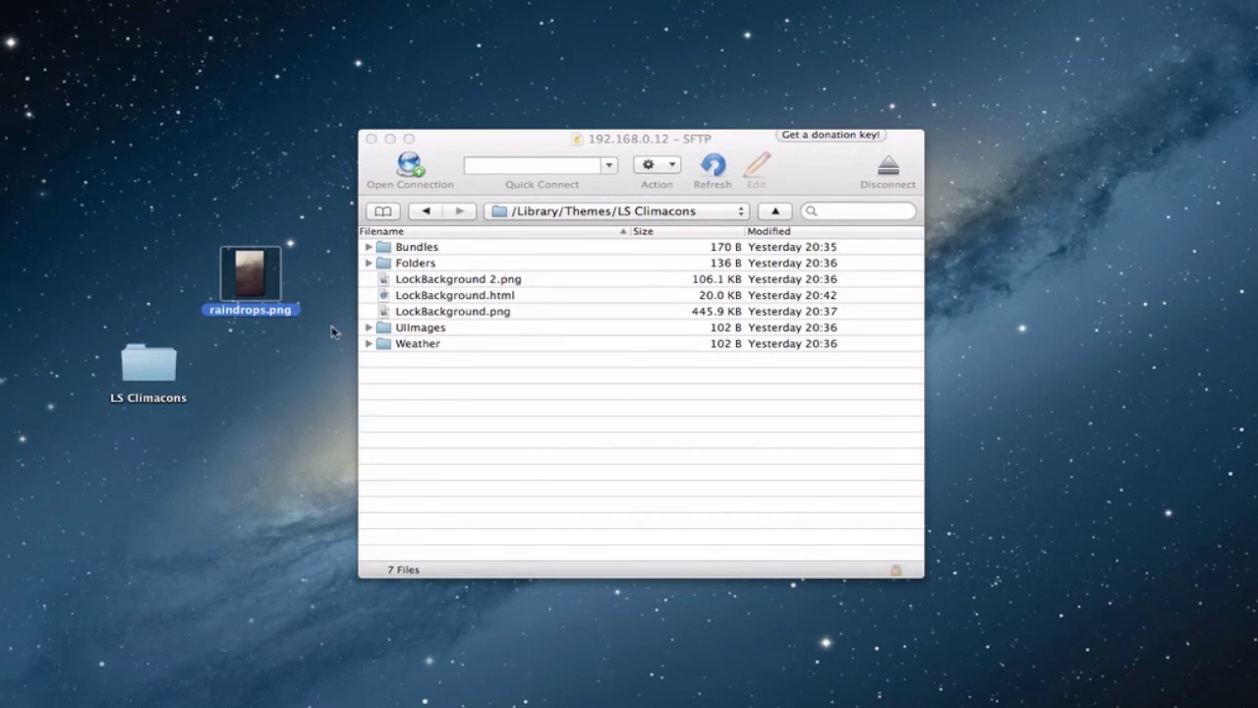
pyautogui.rightClick(255, 284)
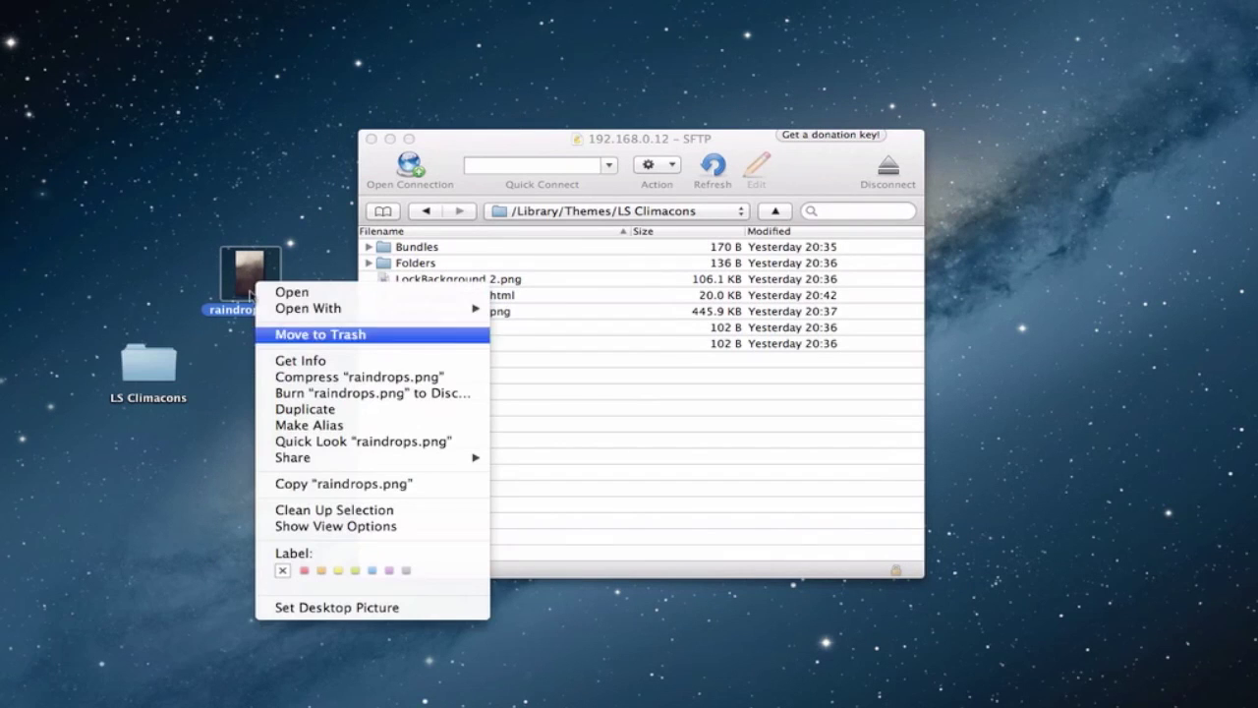
pyautogui.click(316, 293)
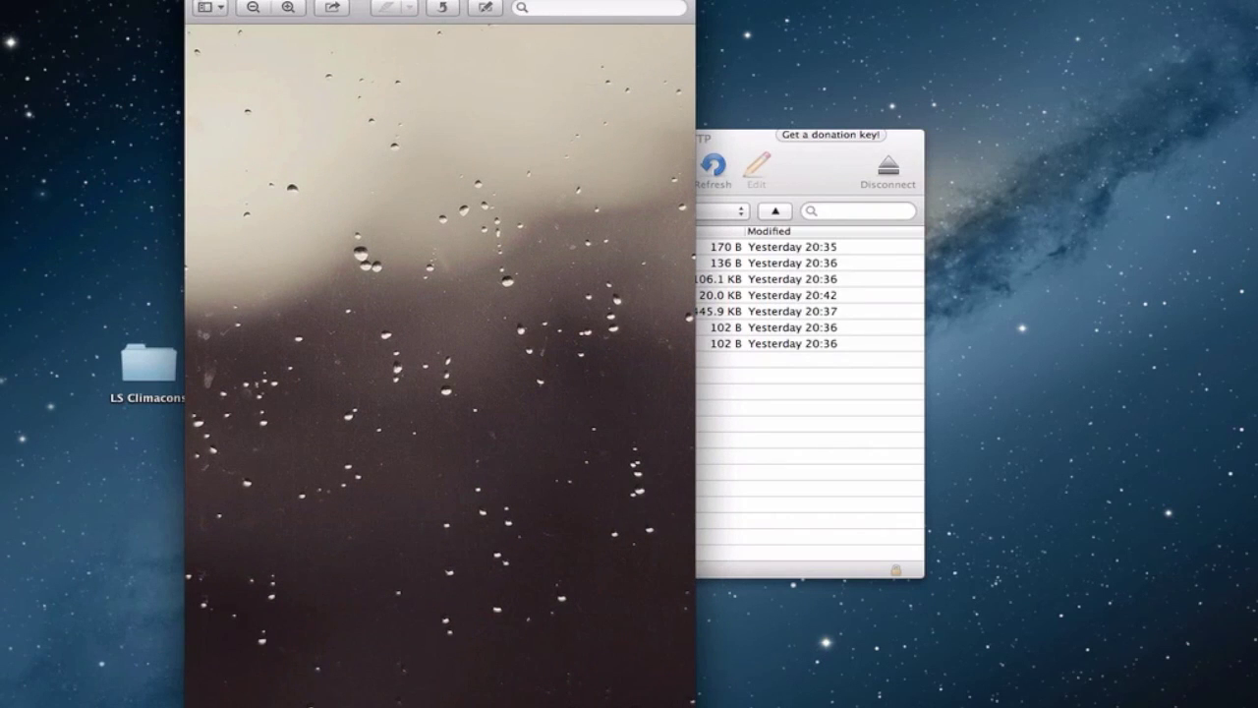
pyautogui.press('super+w')
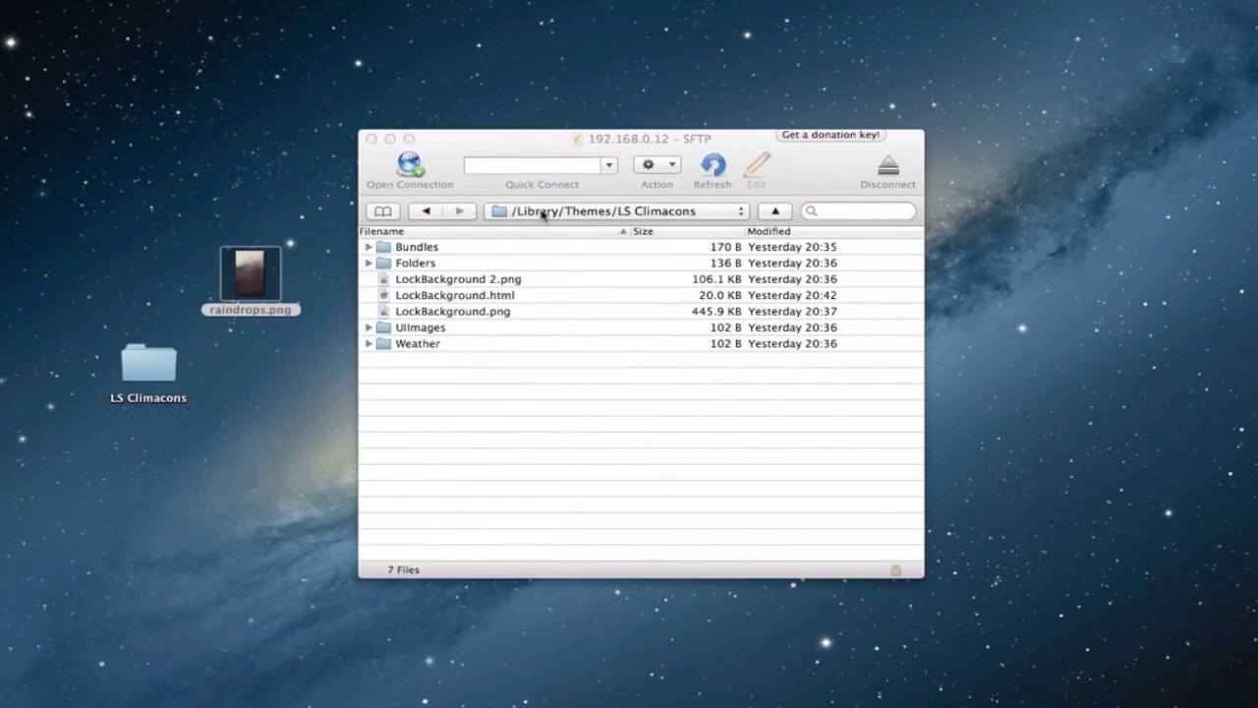
pyautogui.click(541, 213)
pyautogui.click(541, 266)
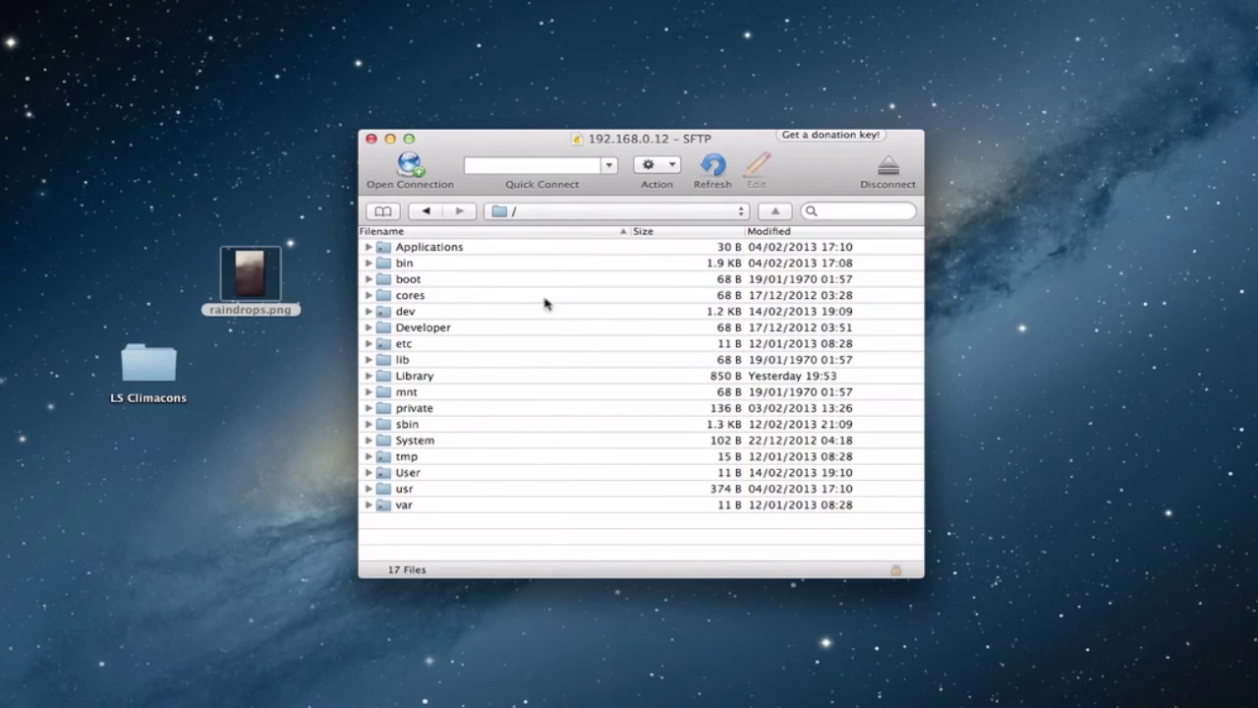
pyautogui.scroll(-2, 490, 502)
pyautogui.doubleClick(417, 376)
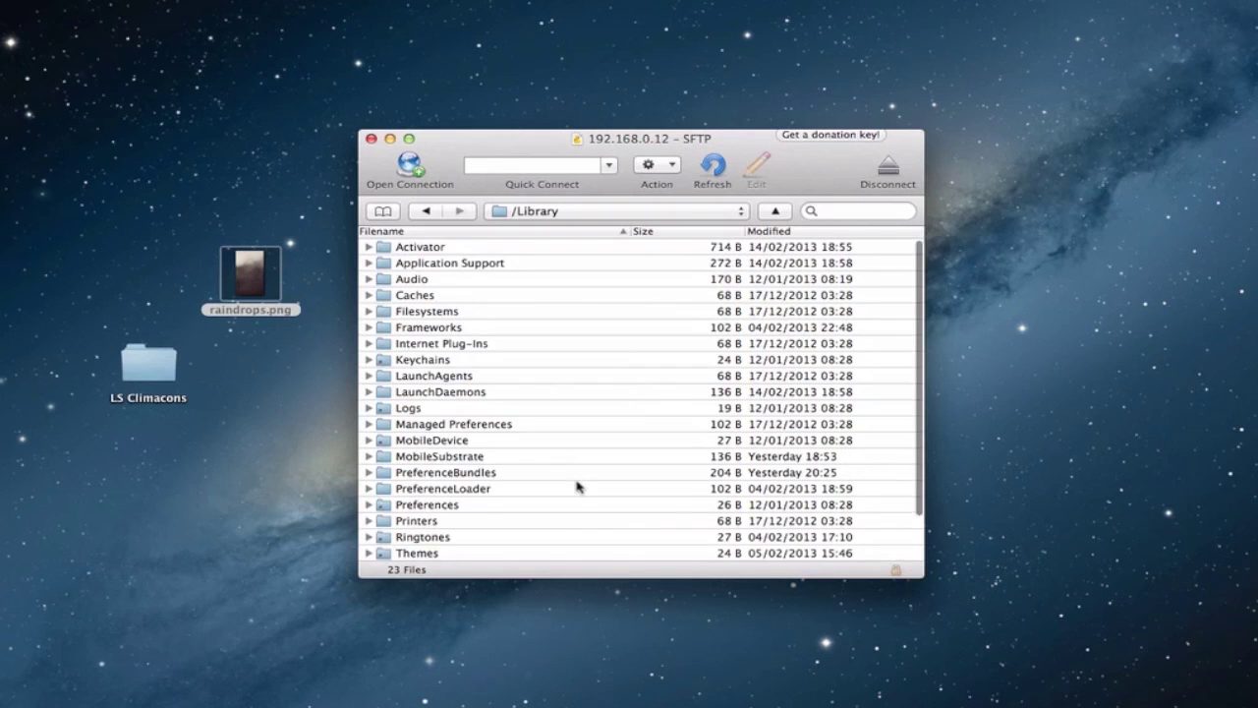
pyautogui.scroll(-2, 576, 486)
pyautogui.click(422, 539)
pyautogui.doubleClick(423, 540)
pyautogui.scroll(-2, 600, 344)
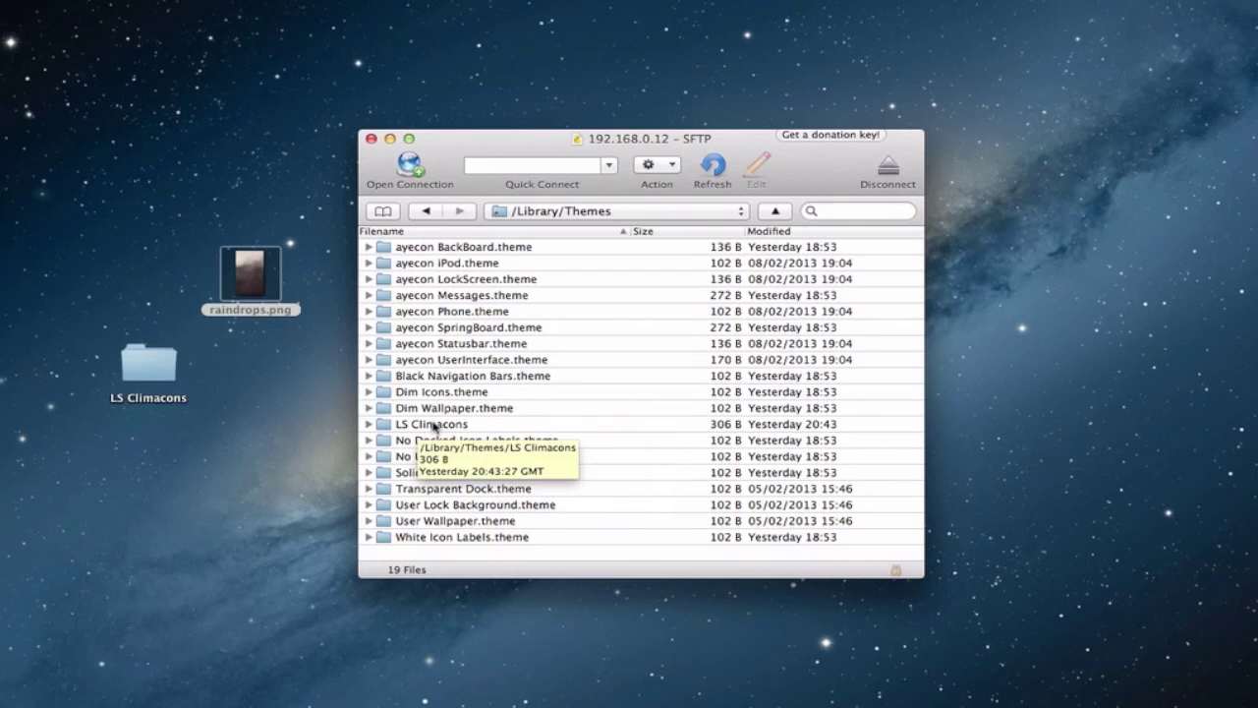
pyautogui.doubleClick(425, 426)
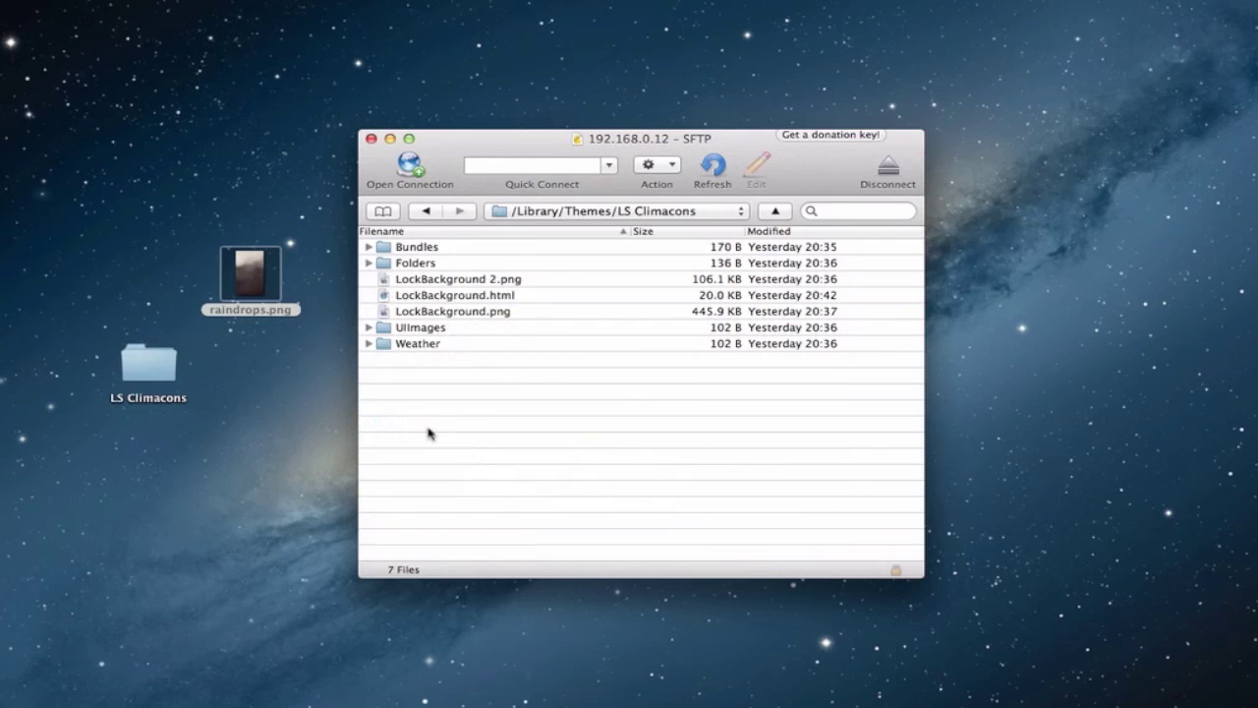
pyautogui.click(439, 311)
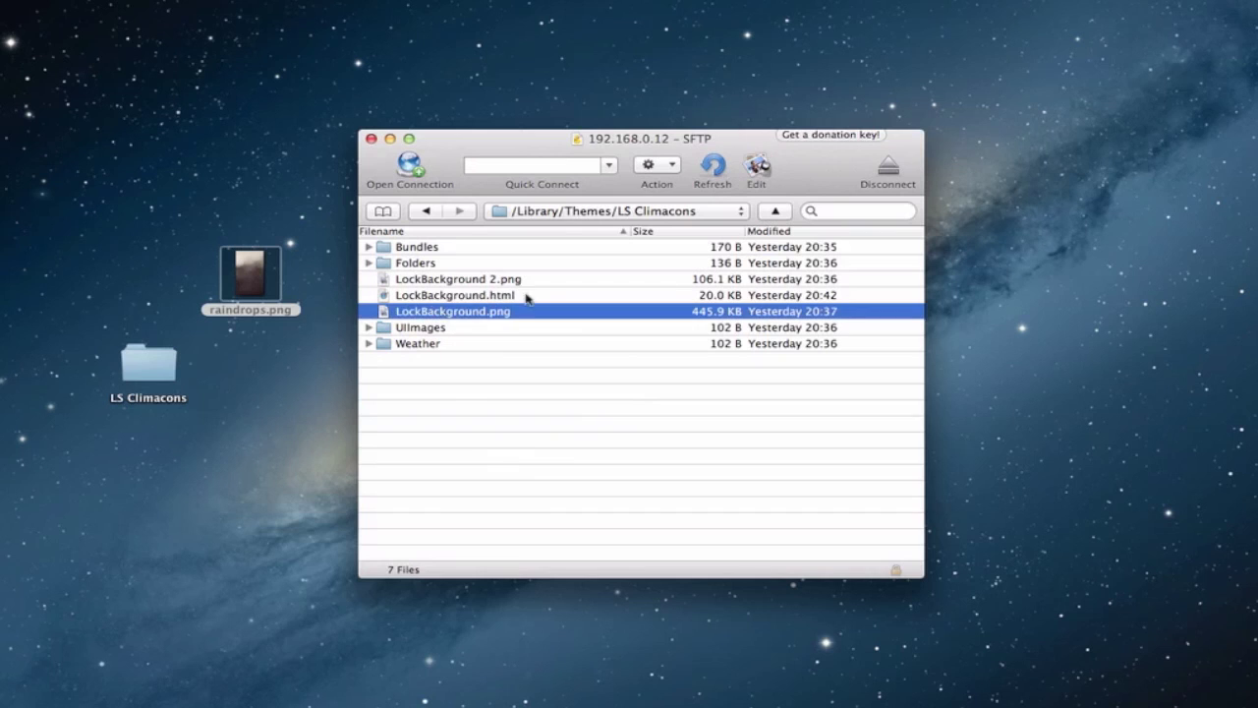
pyautogui.rightClick(452, 311)
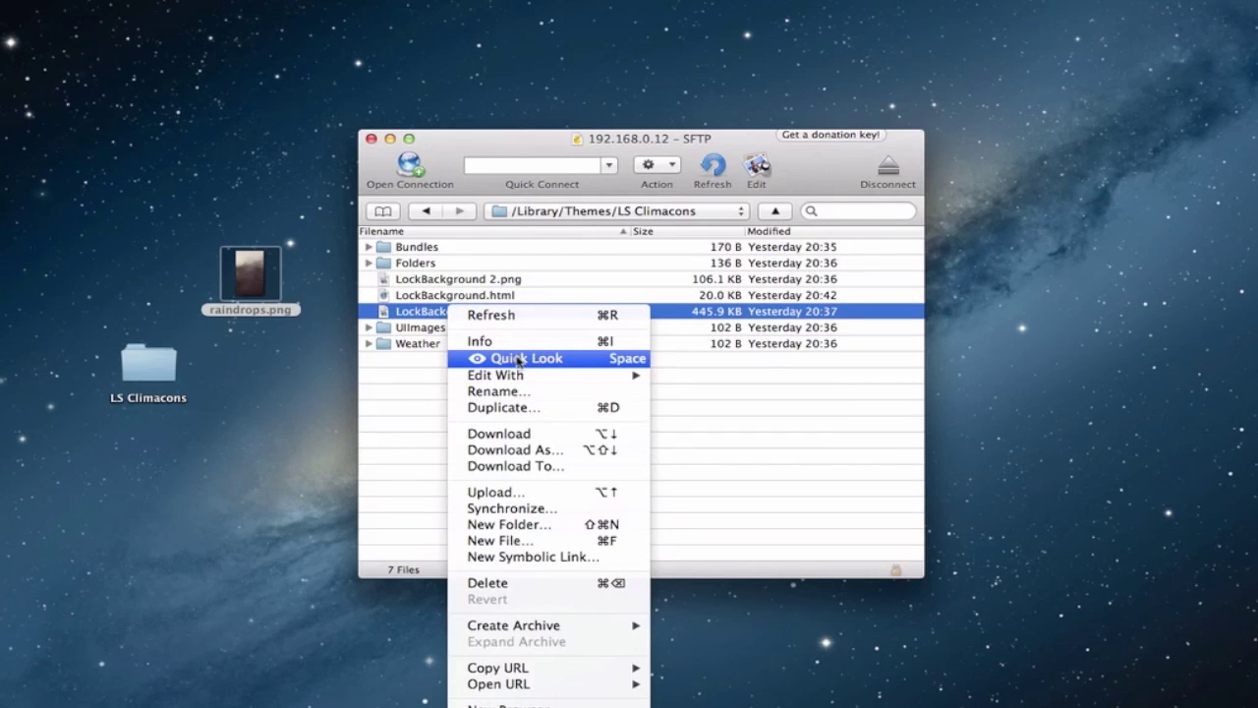
pyautogui.click(518, 358)
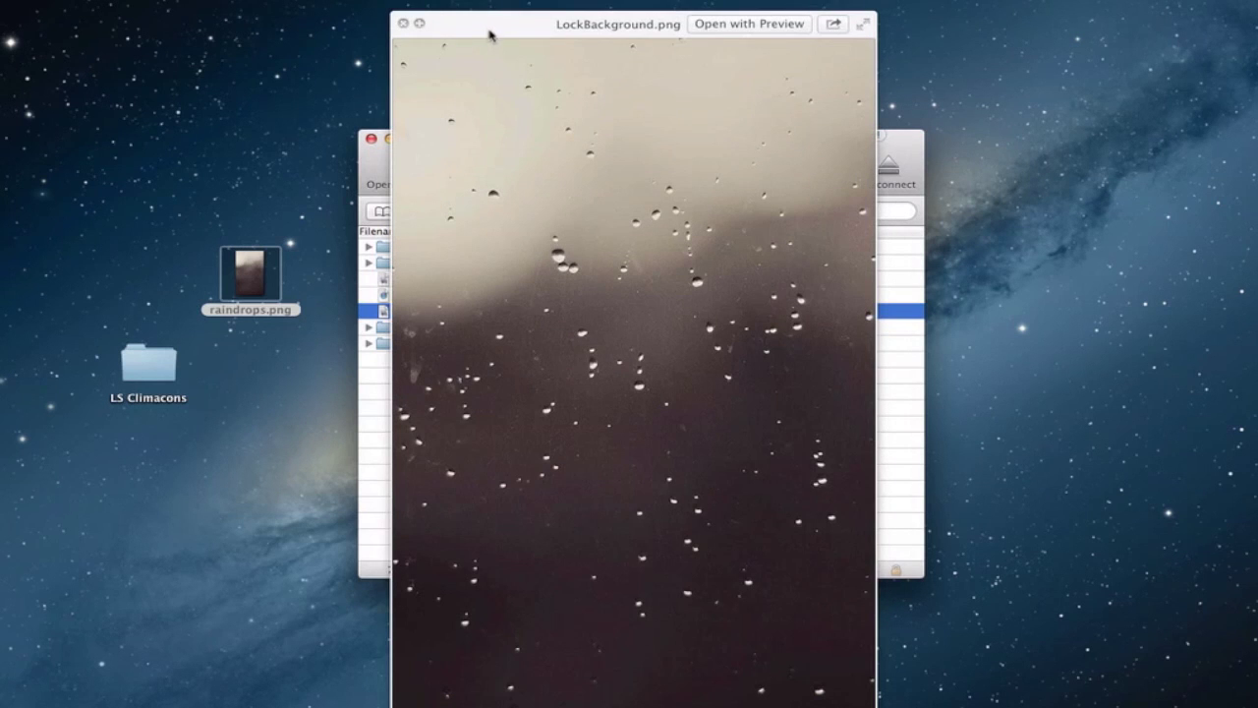
pyautogui.moveTo(490, 27); pyautogui.dragTo(574, 60)
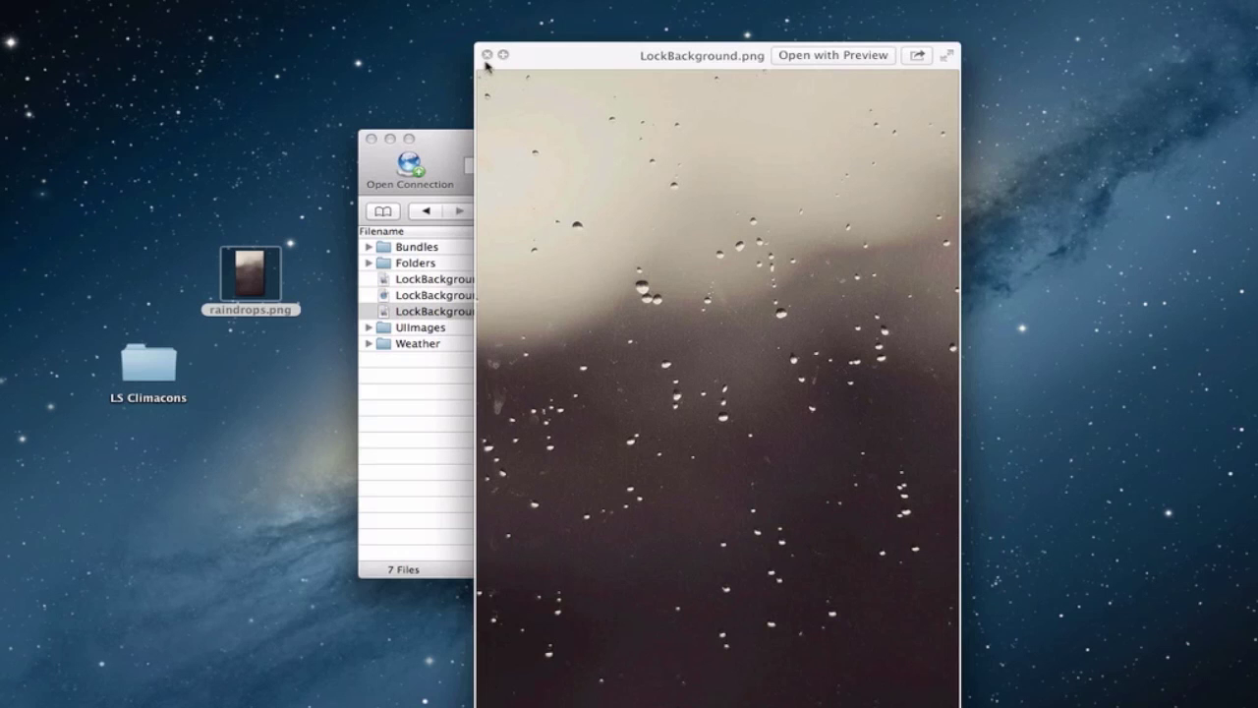
pyautogui.click(486, 55)
pyautogui.rightClick(235, 281)
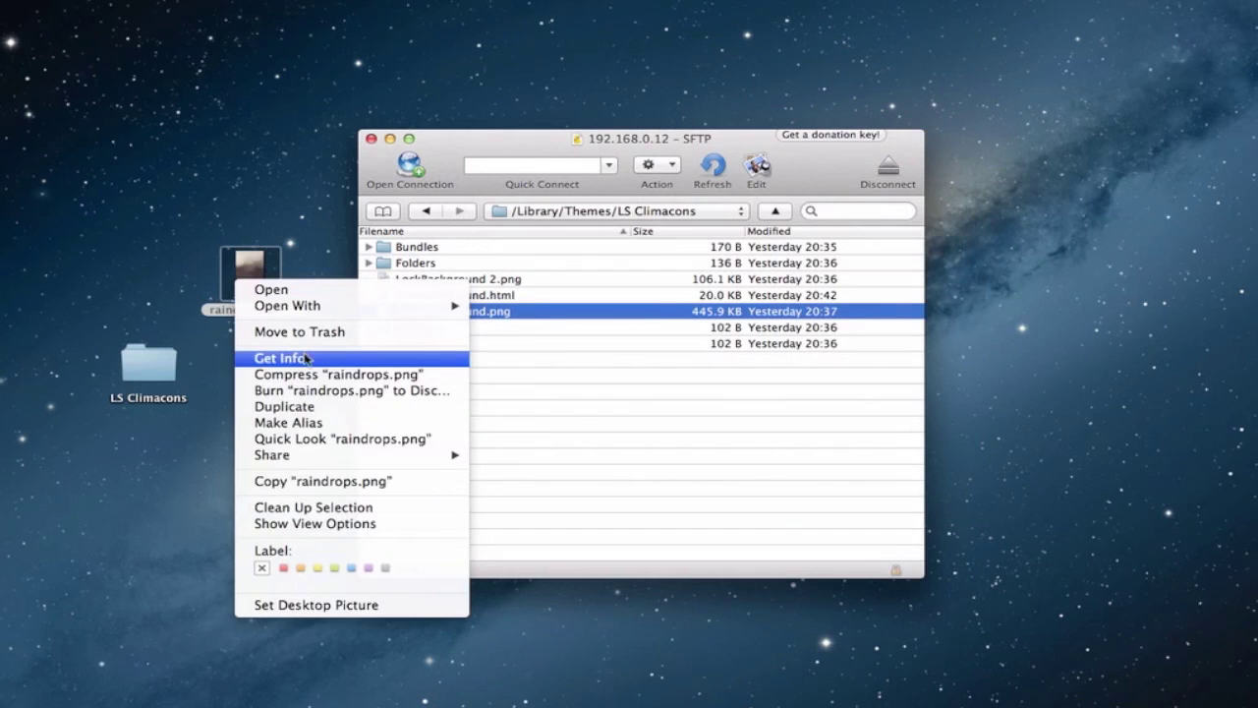
# - Rename raindrops.png to LockBackground.png in its Get Info panel and close the panel
pyautogui.click(305, 358)
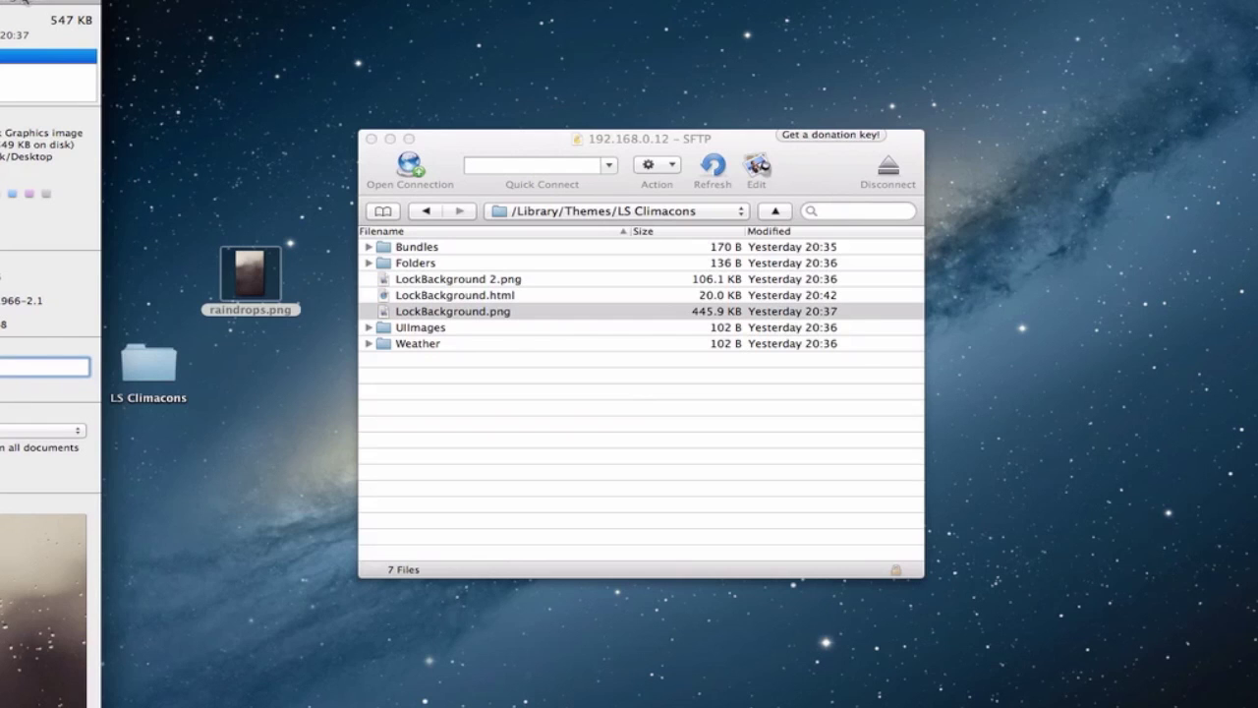
pyautogui.moveTo(24, 3); pyautogui.dragTo(481, 3)
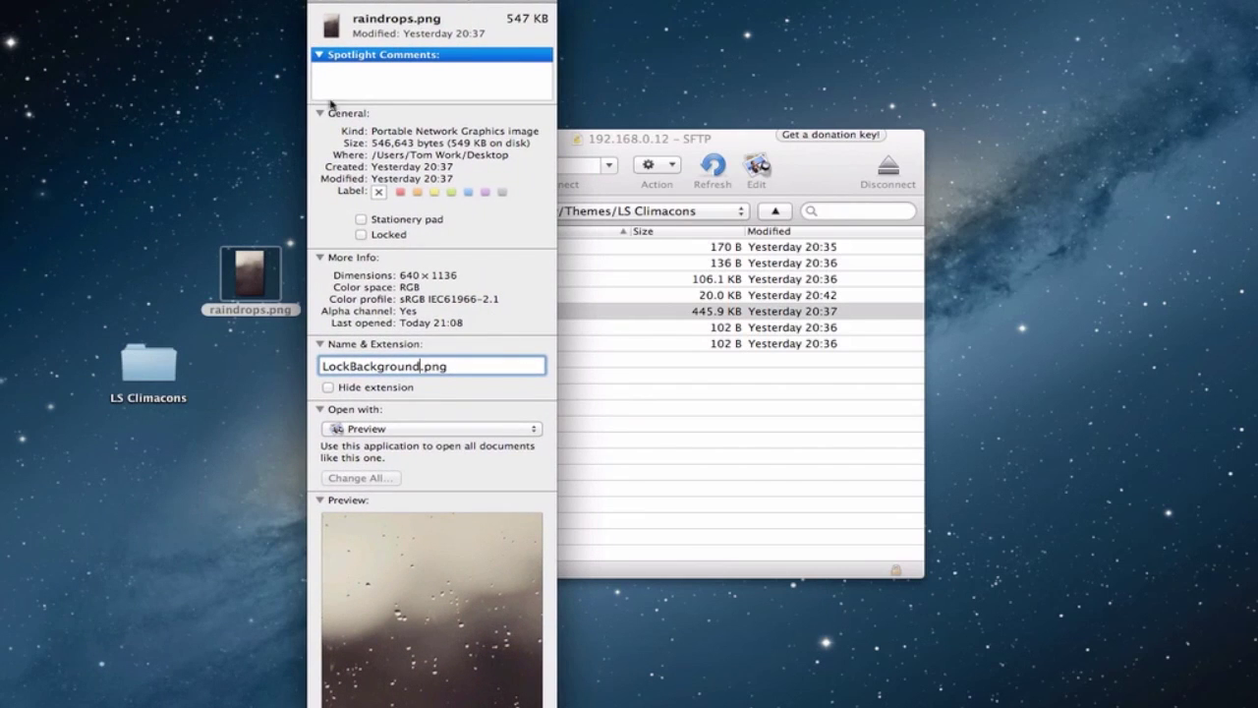
pyautogui.click(323, 4)
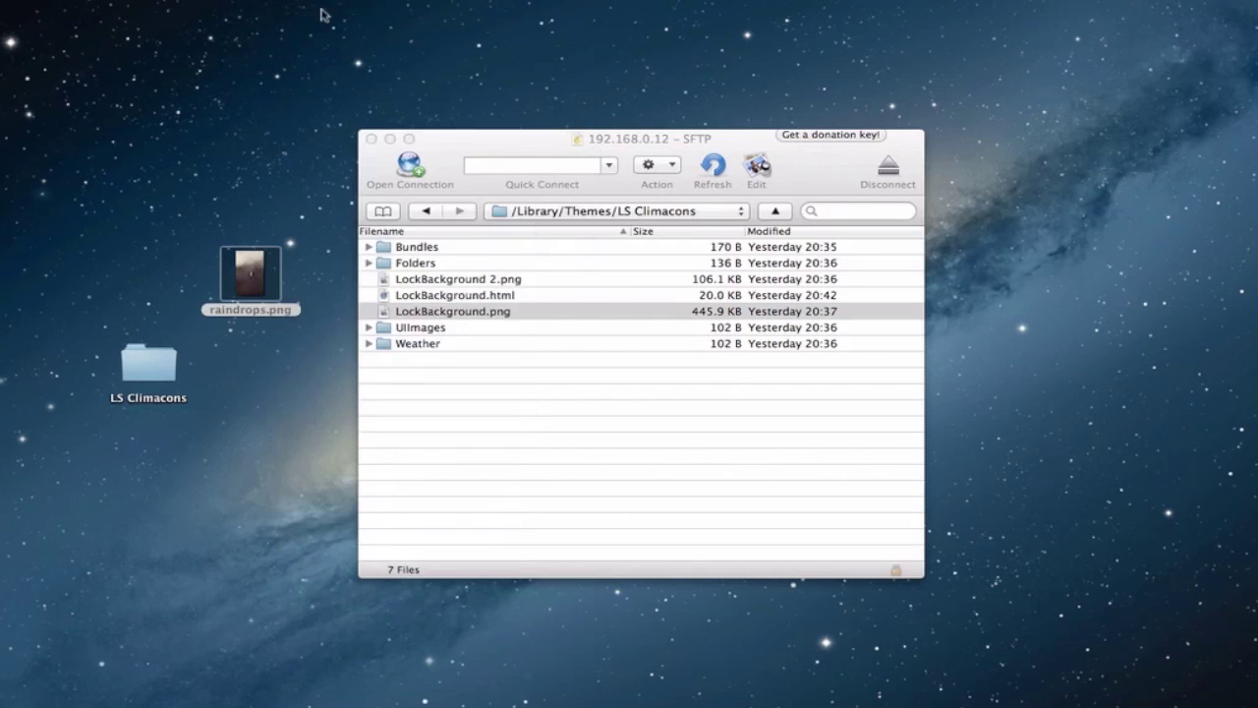
# - Dismiss the name-already-taken alert and bring the Cyberduck LS Climacons listing forward
pyautogui.click(772, 272)
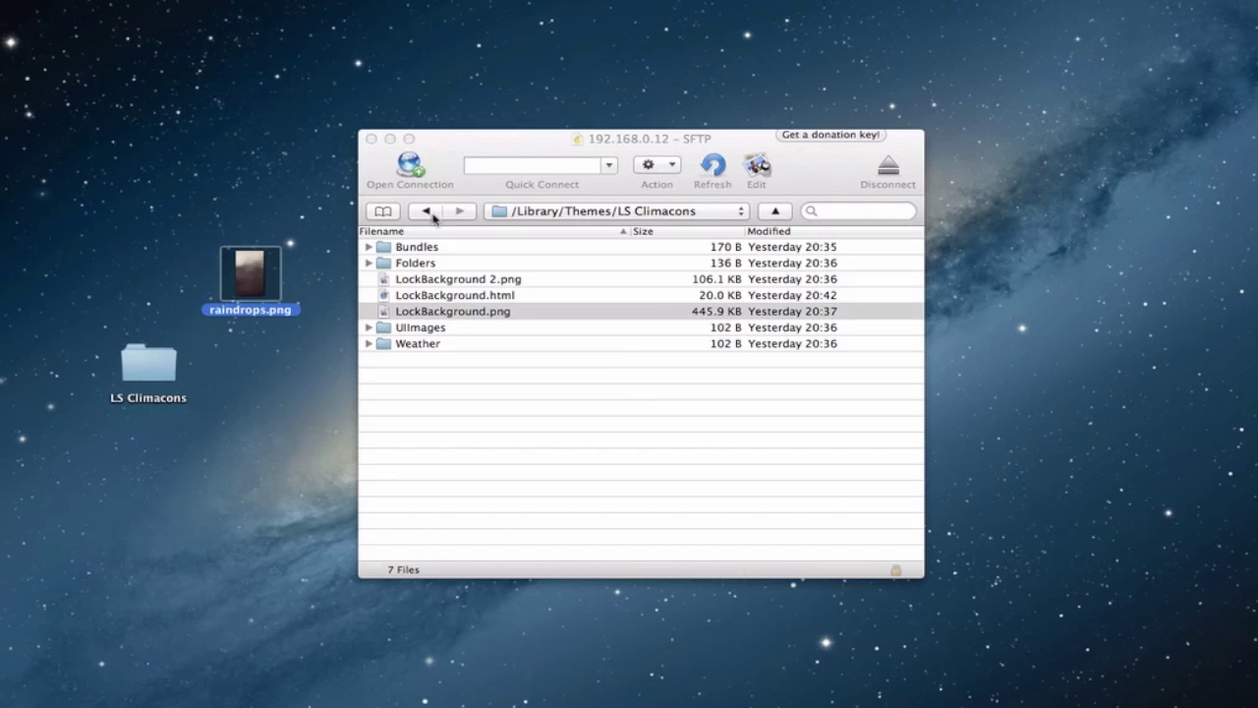
pyautogui.moveTo(555, 140); pyautogui.dragTo(528, 128)
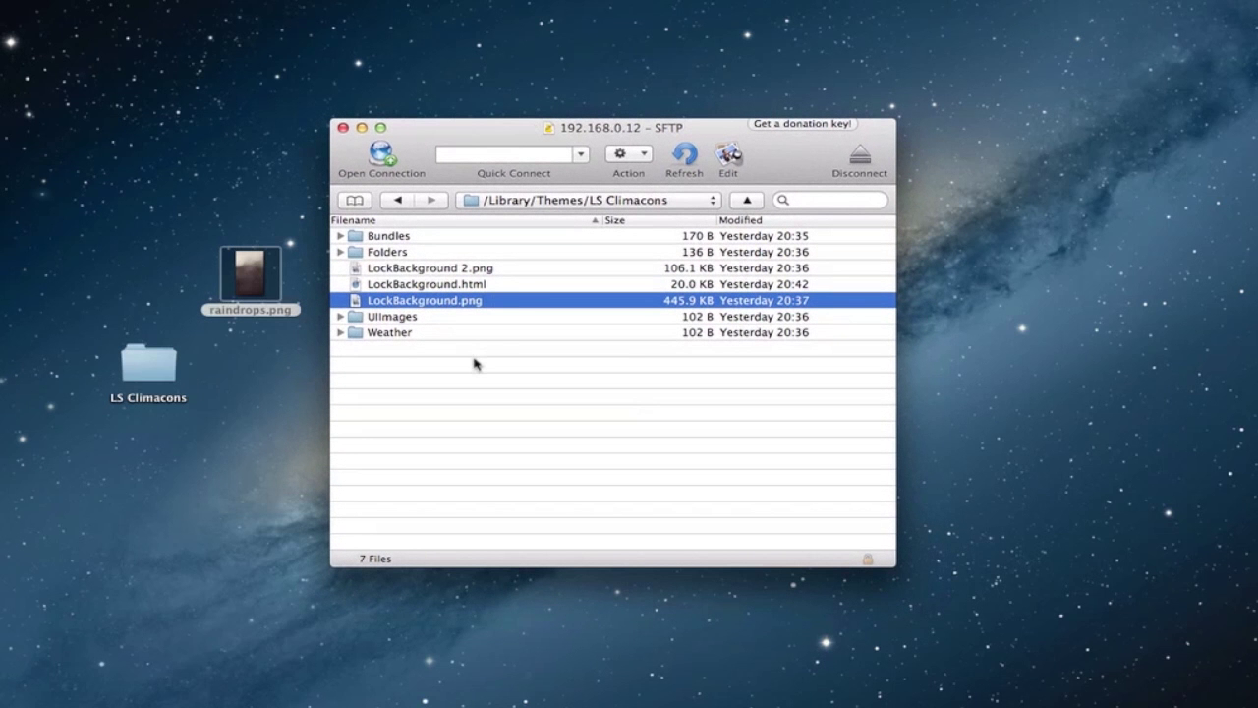